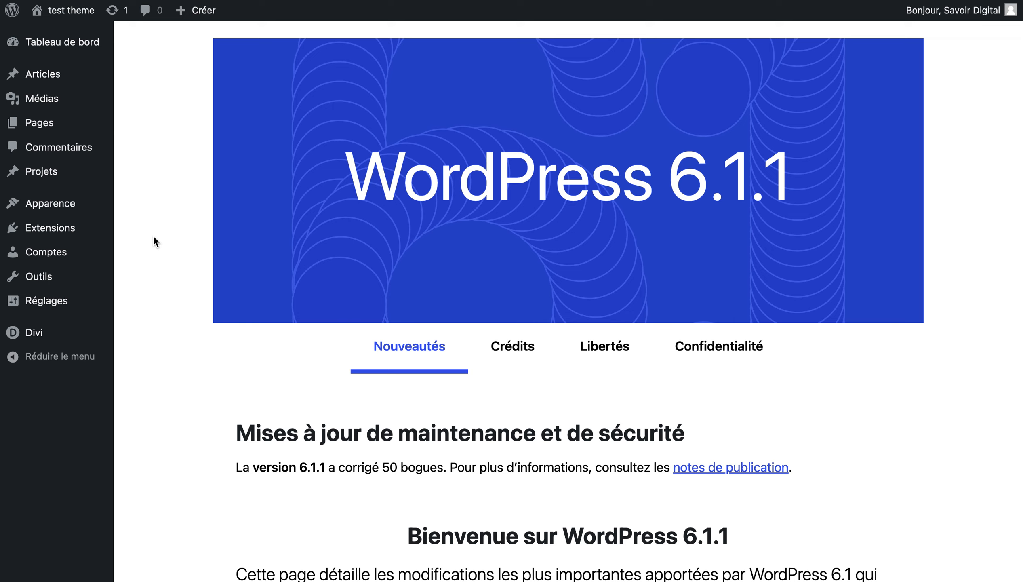
Create a new article with the default layout instead of Divi Builder and title it "test".
mouse_move(93, 76)
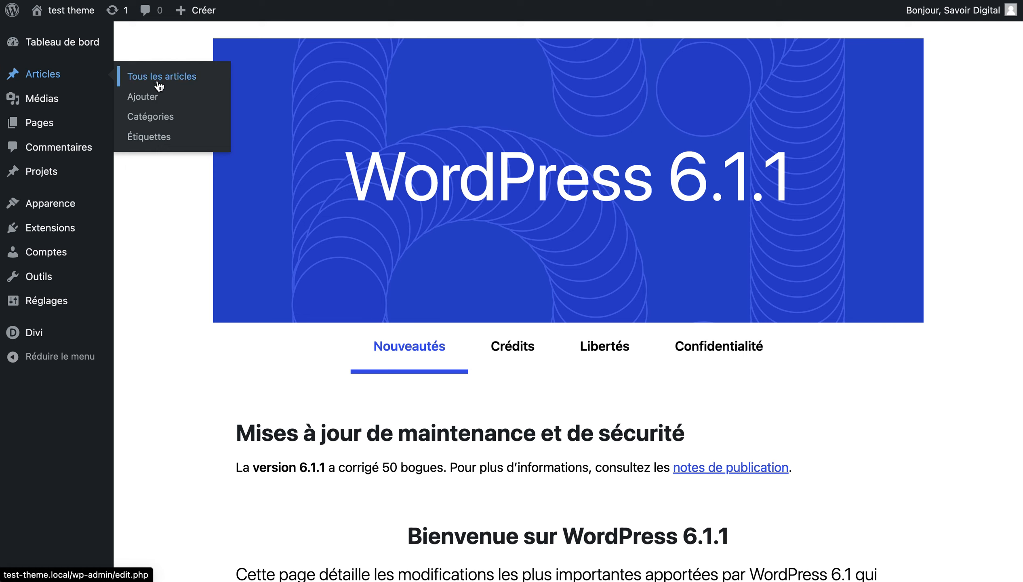
click(143, 97)
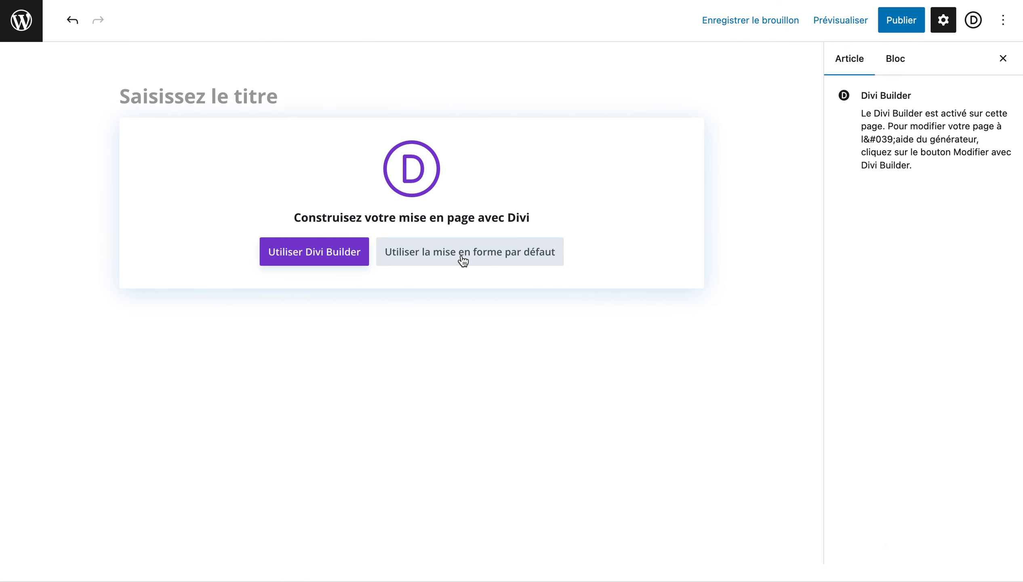
click(463, 260)
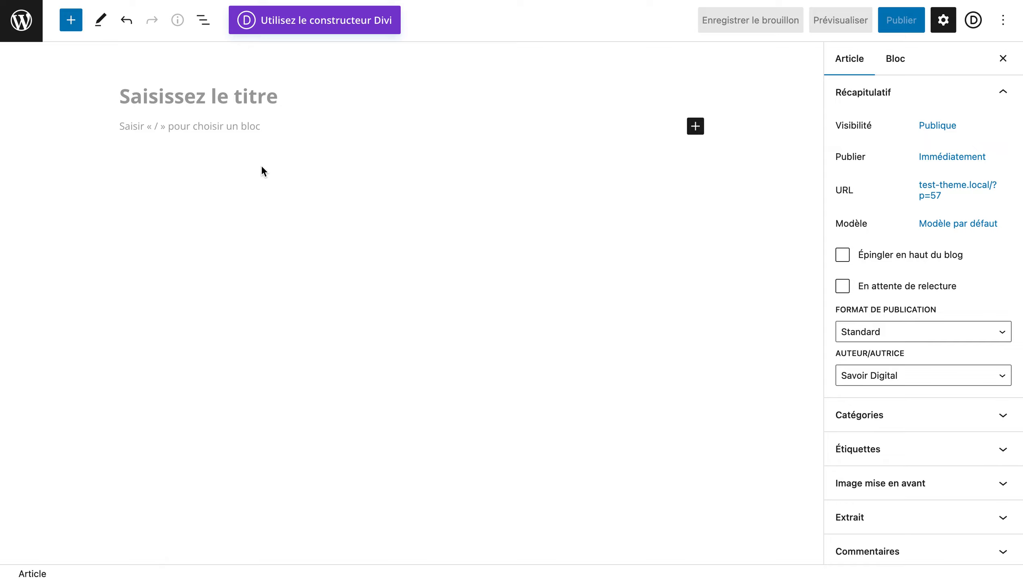
click(222, 106)
text(test)
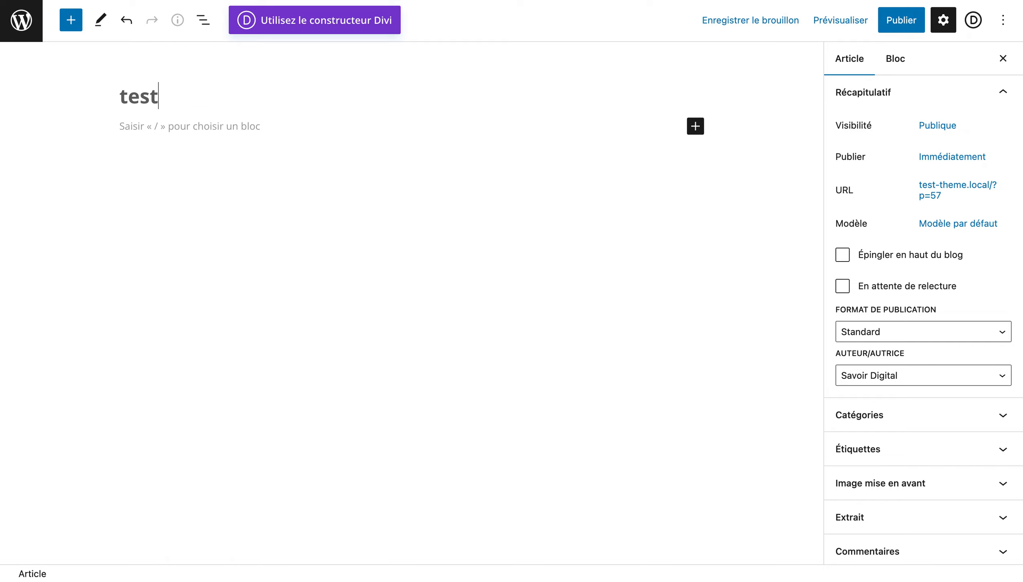
Search the block library for "pdf" and insert a Fichier block below the title.
click(71, 21)
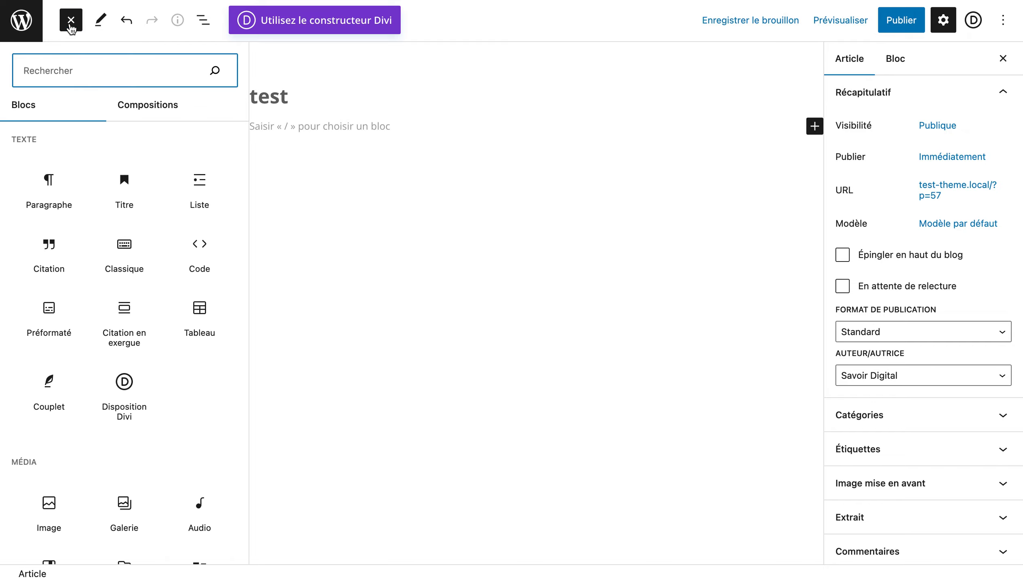
click(72, 25)
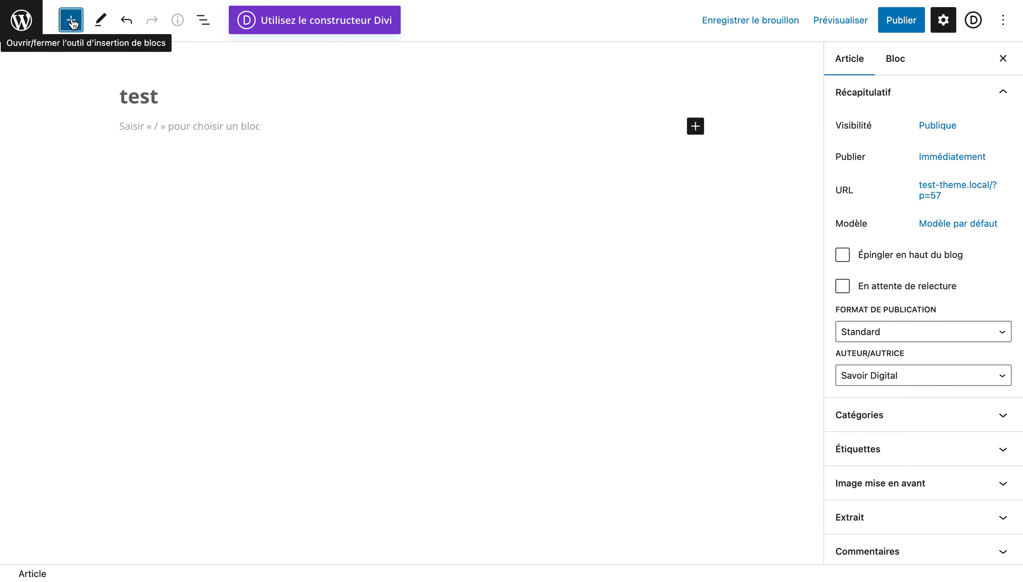
click(71, 21)
click(91, 72)
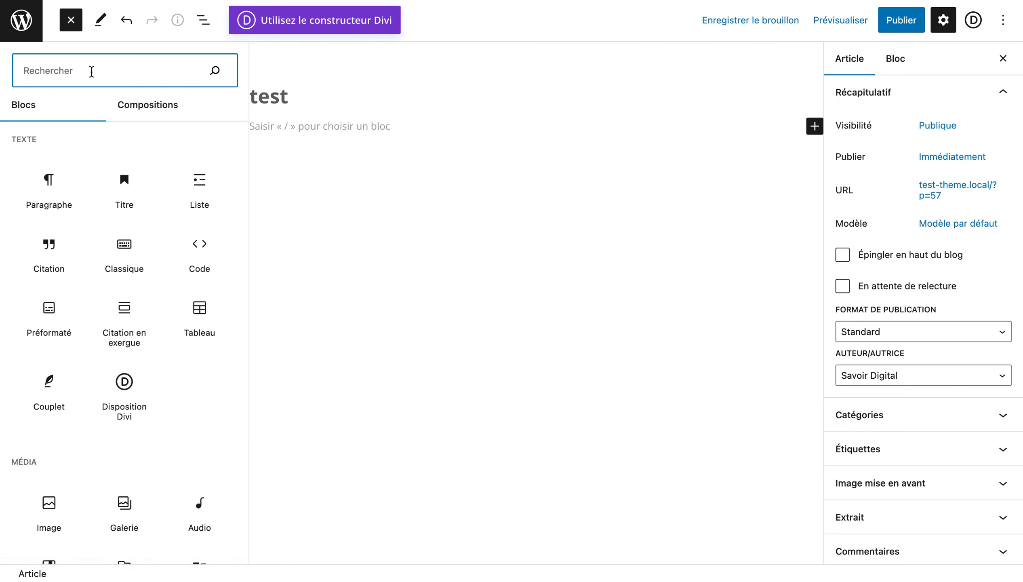
text(pdf)
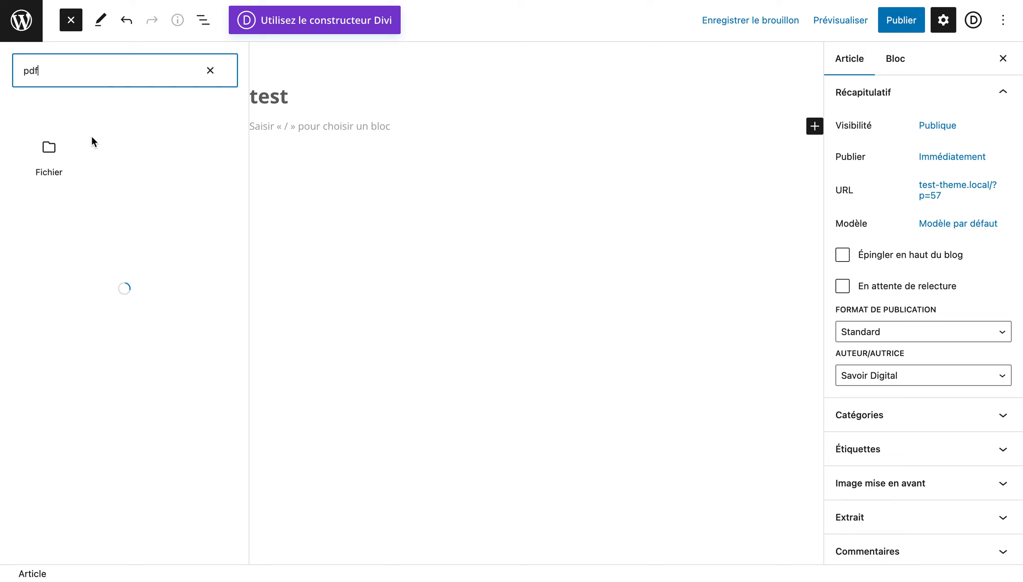
mouse_move(56, 150)
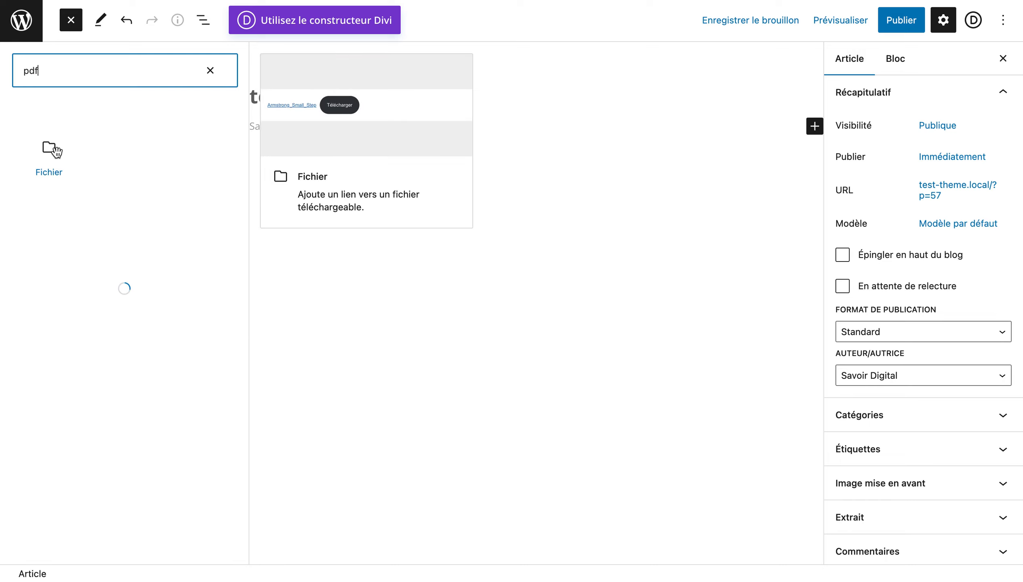
click(50, 150)
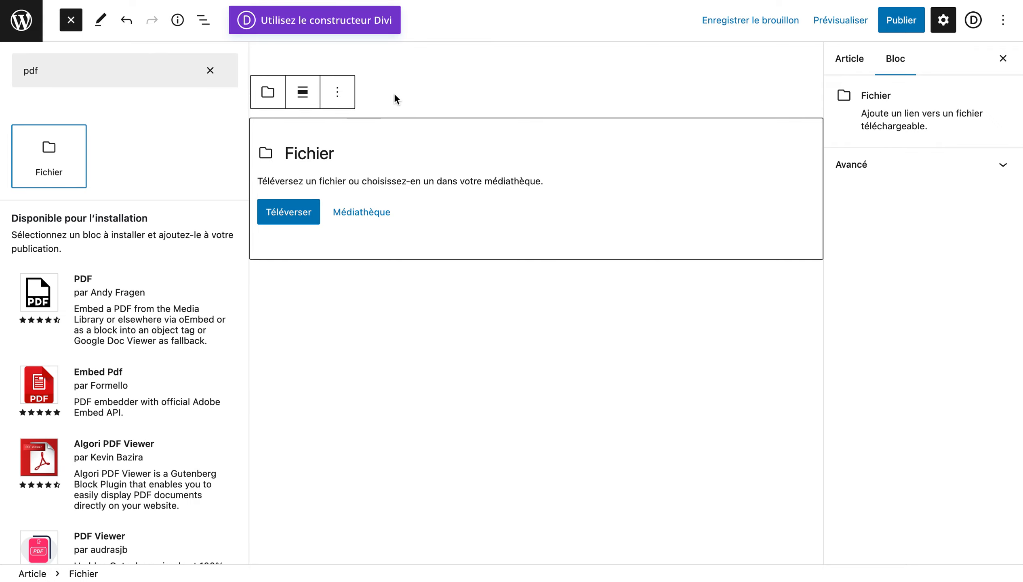
Close the block library and upload Portfolio SD.pdf from the Bureau folder into the Fichier block.
click(389, 160)
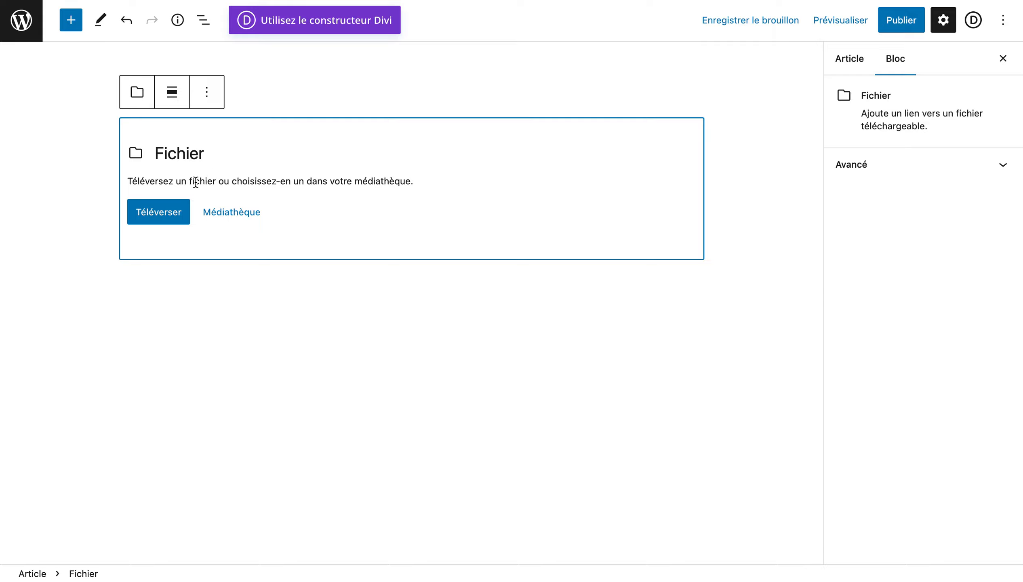
click(177, 212)
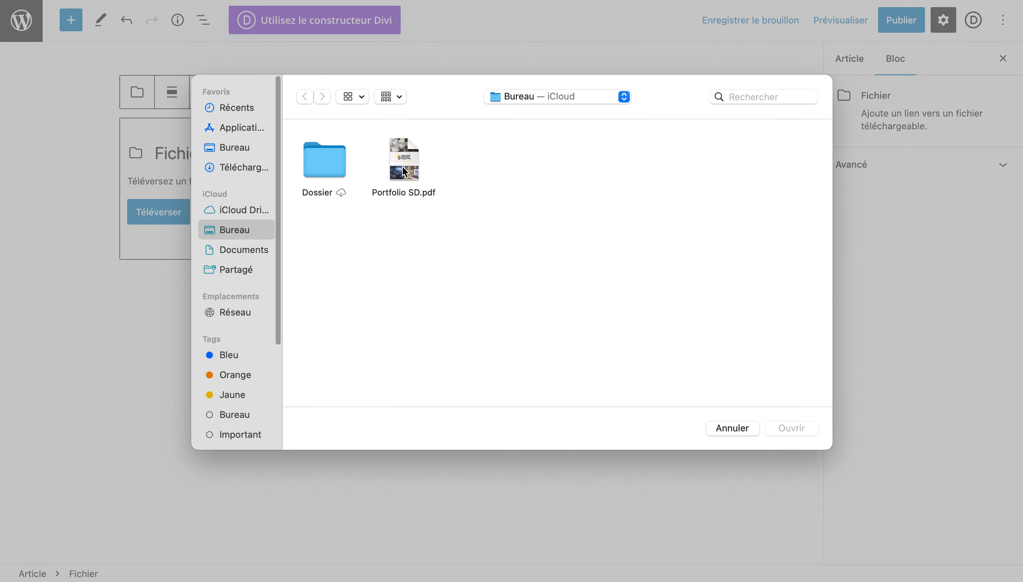
double_click(403, 160)
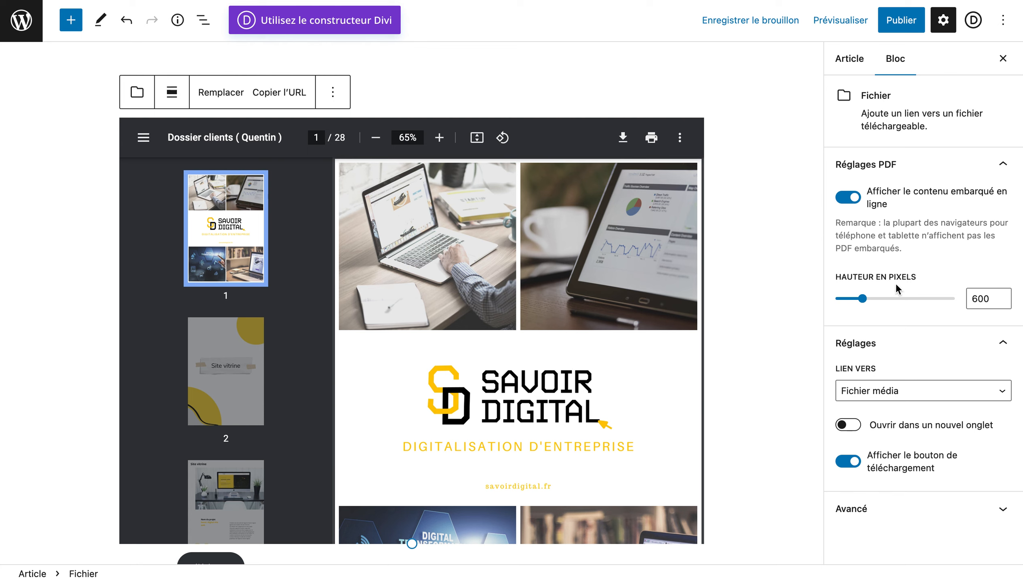
Set the embedded PDF's height to 501 pixels, and switch its download button off and back on.
mouse_move(863, 298)
mouse_down()
mouse_move(909, 298)
mouse_move(858, 303)
mouse_up()
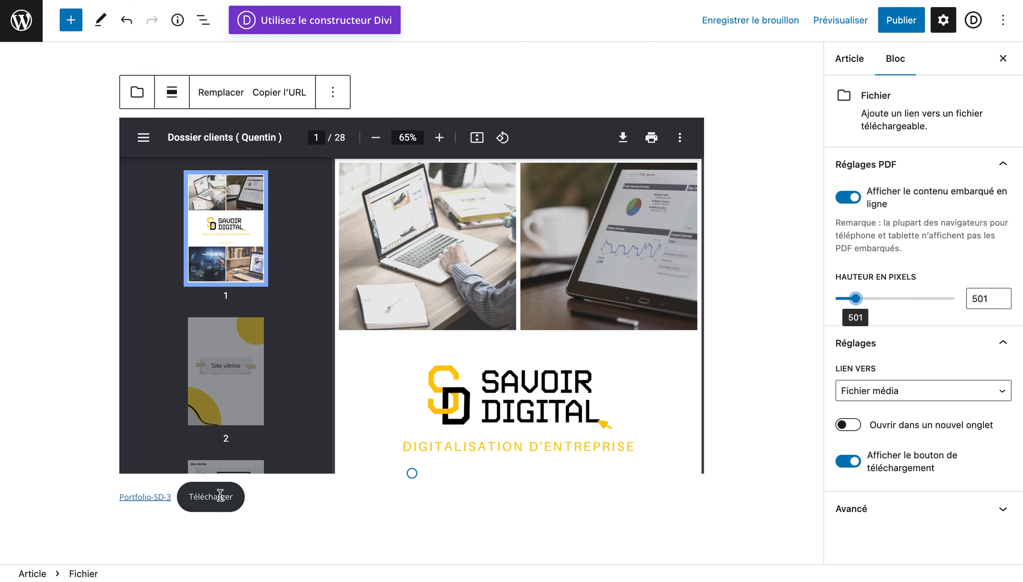
click(852, 462)
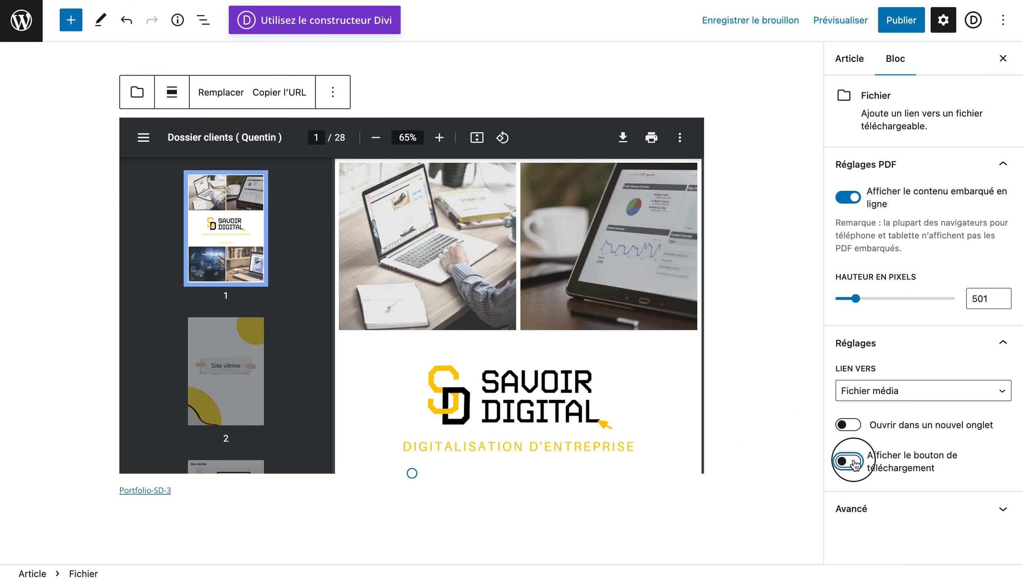
click(855, 463)
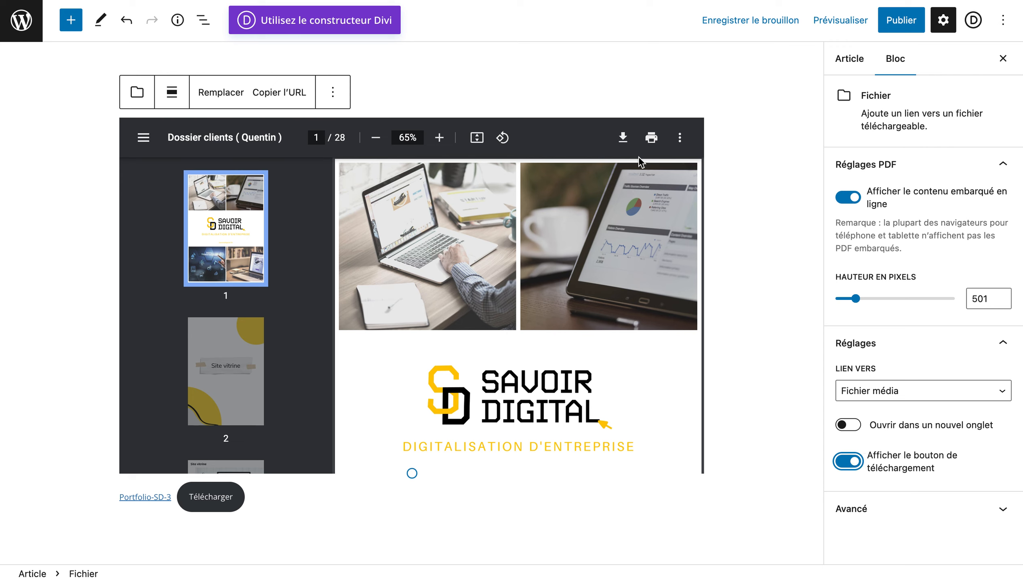
Open the article's pre-publication check, and switch to the site page to examine how an embedded PDF looks to visitors.
click(906, 29)
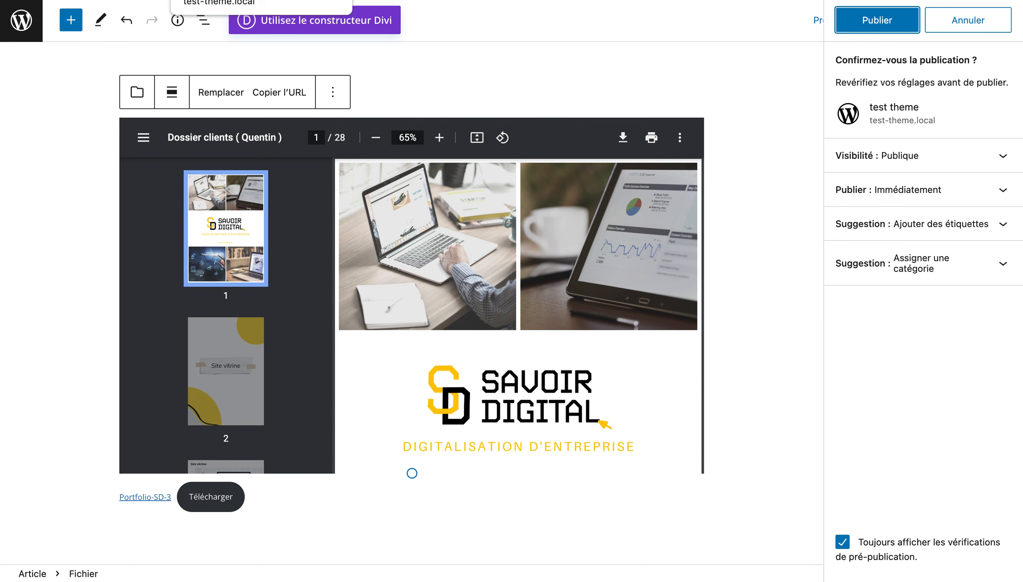
click(235, 0)
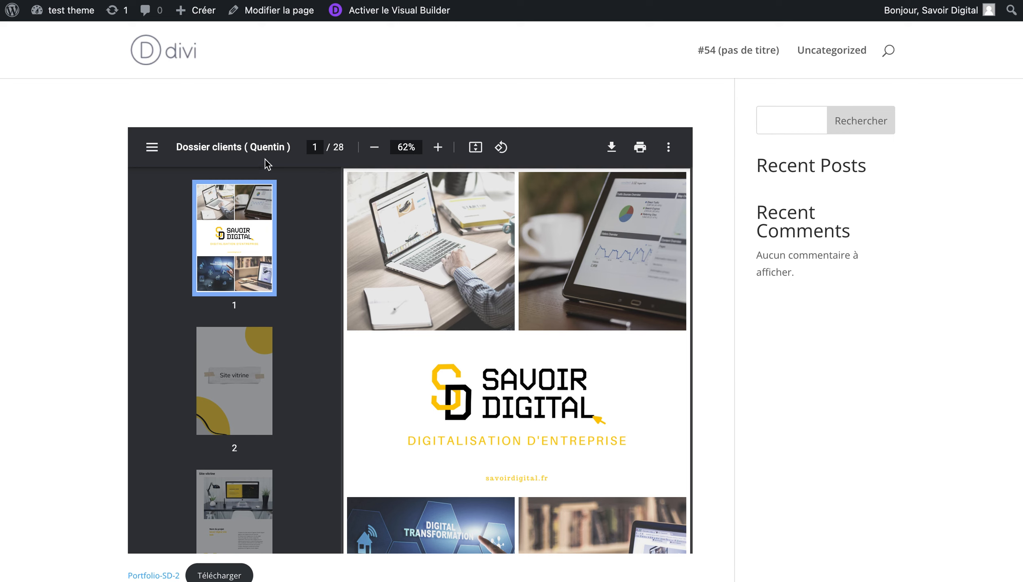
scroll(27, 275, down, 1)
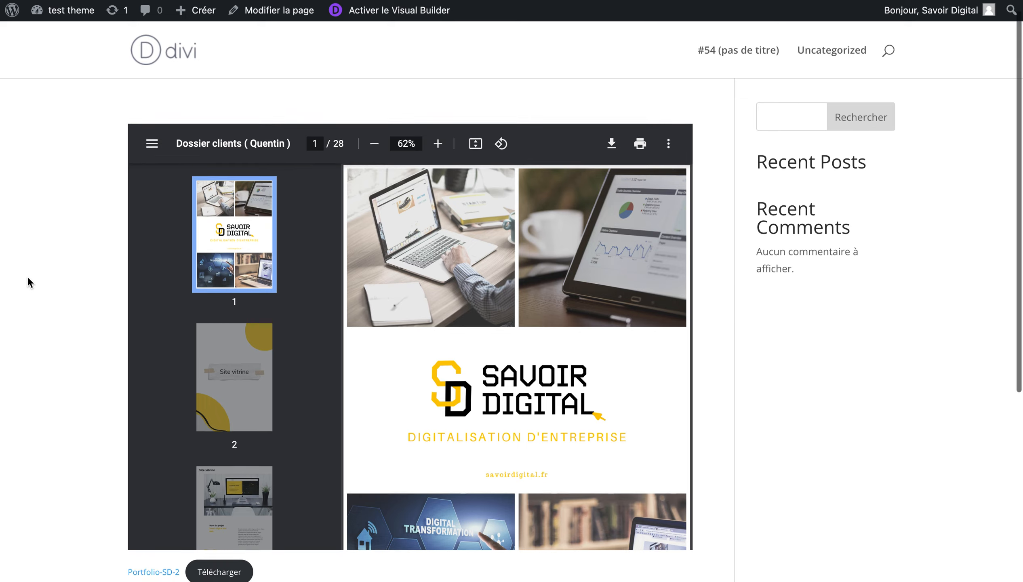
scroll(27, 276, down, 2)
scroll(27, 275, up, 2)
scroll(27, 276, down, 7)
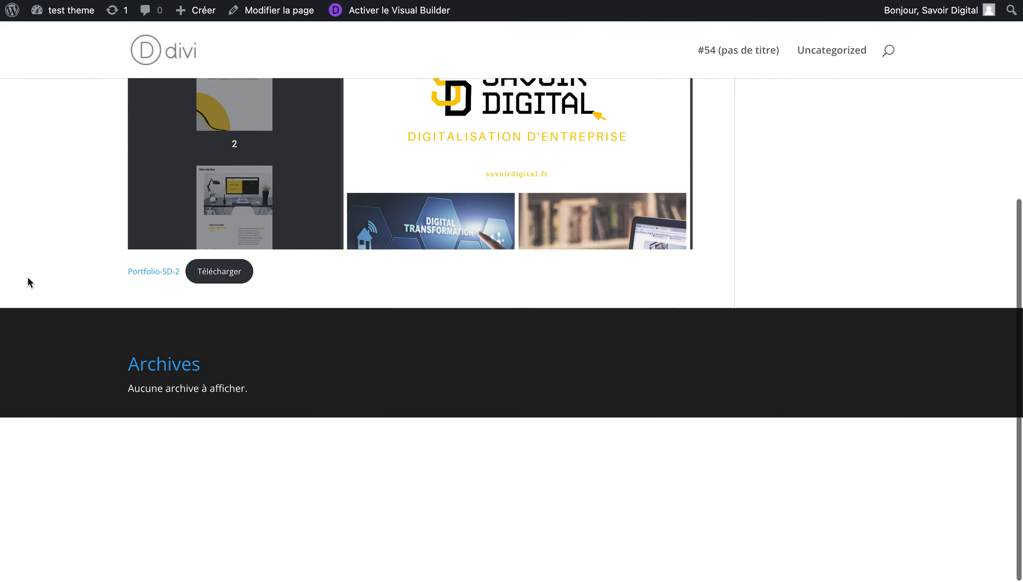
scroll(28, 278, up, 7)
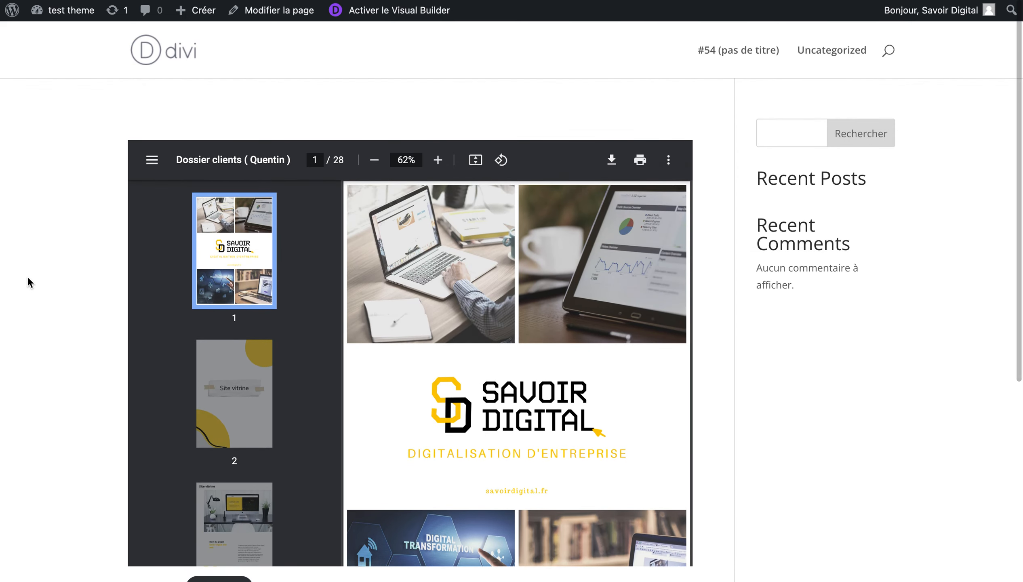
scroll(27, 275, down, 2)
scroll(27, 276, up, 2)
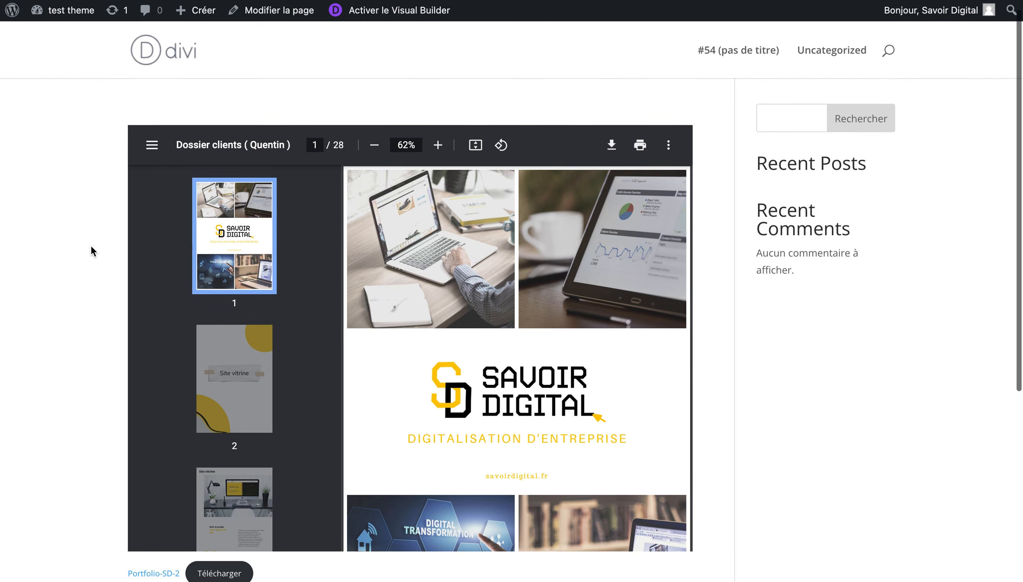
Hide and show the PDF viewer's page thumbnails twice, and browse to page 2 and back to page 1.
click(152, 144)
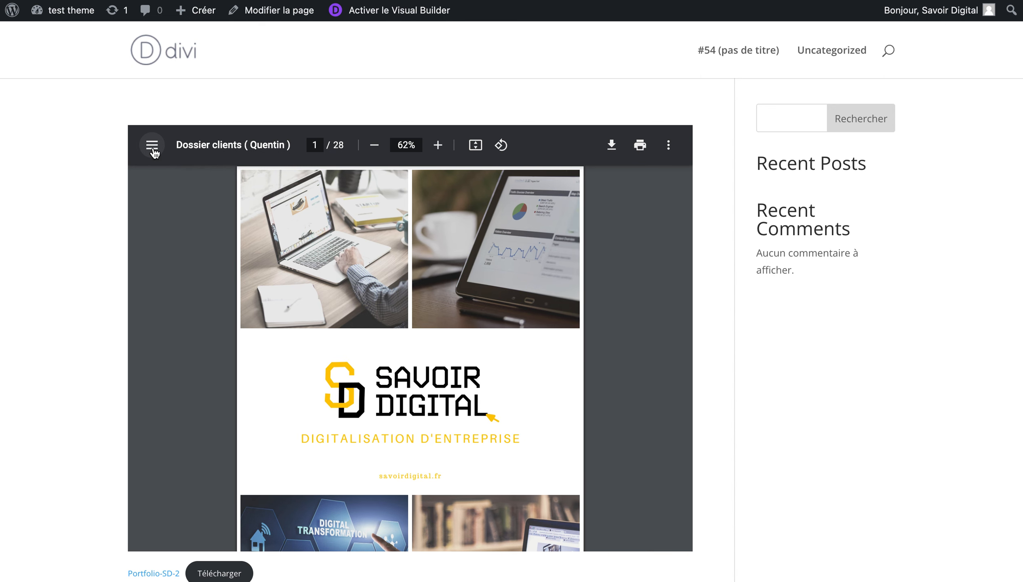
click(153, 149)
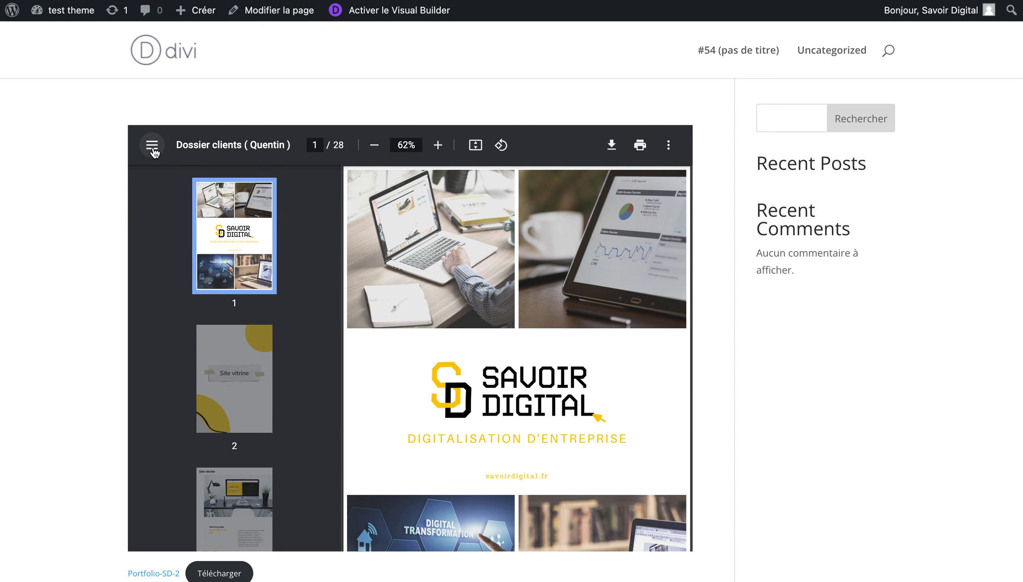
click(153, 147)
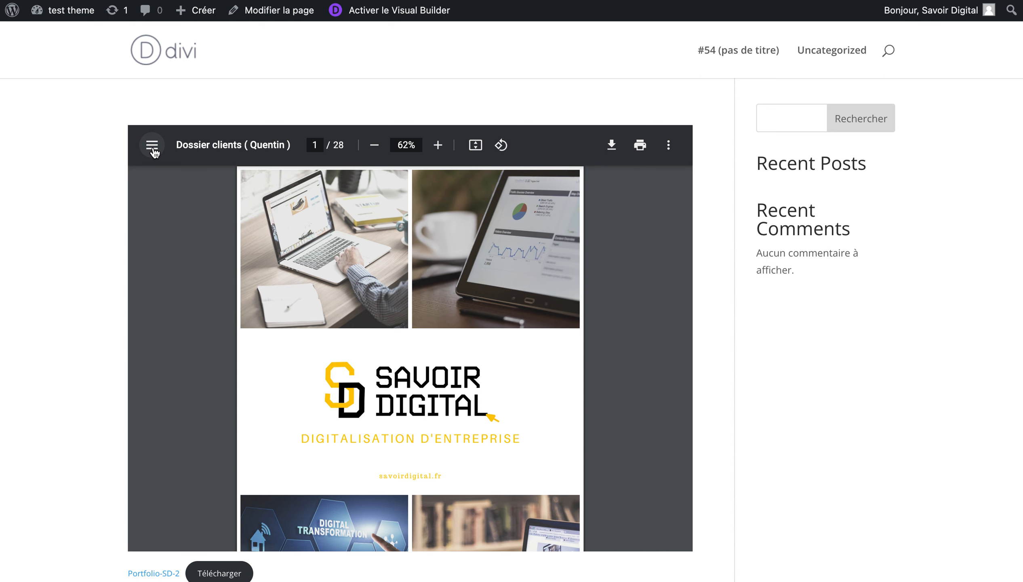
click(153, 148)
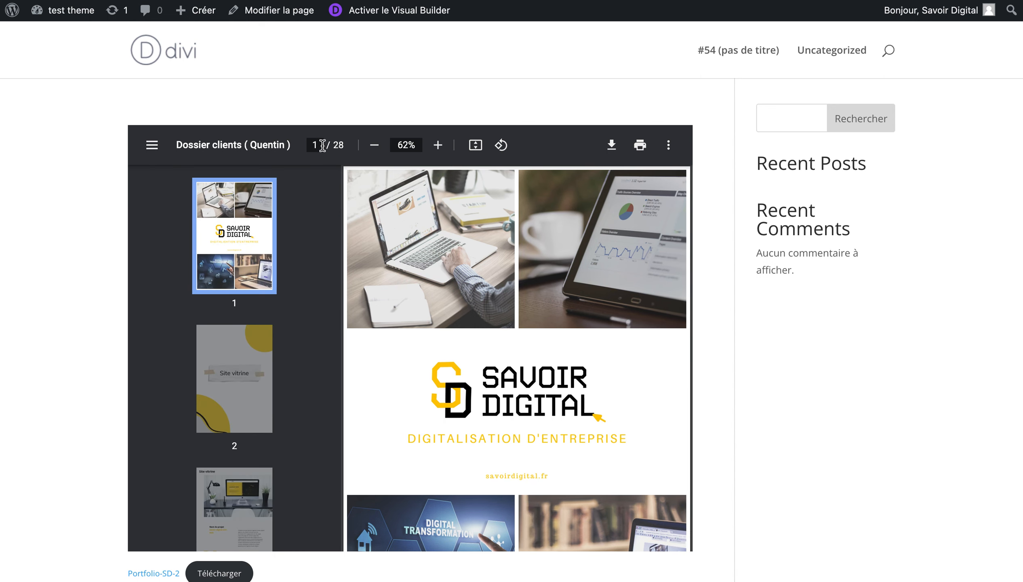
scroll(403, 269, down, 15)
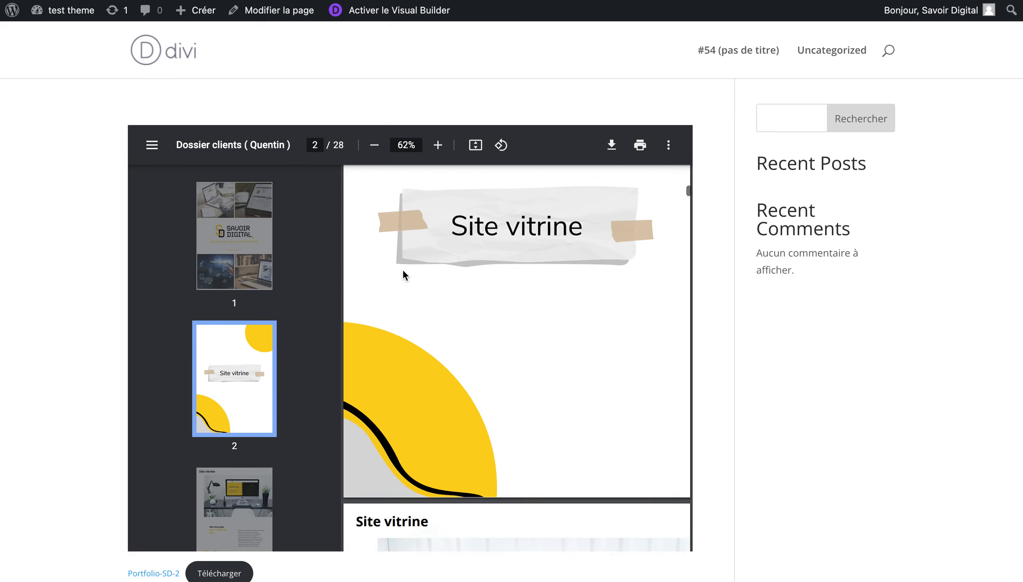
scroll(403, 269, up, 15)
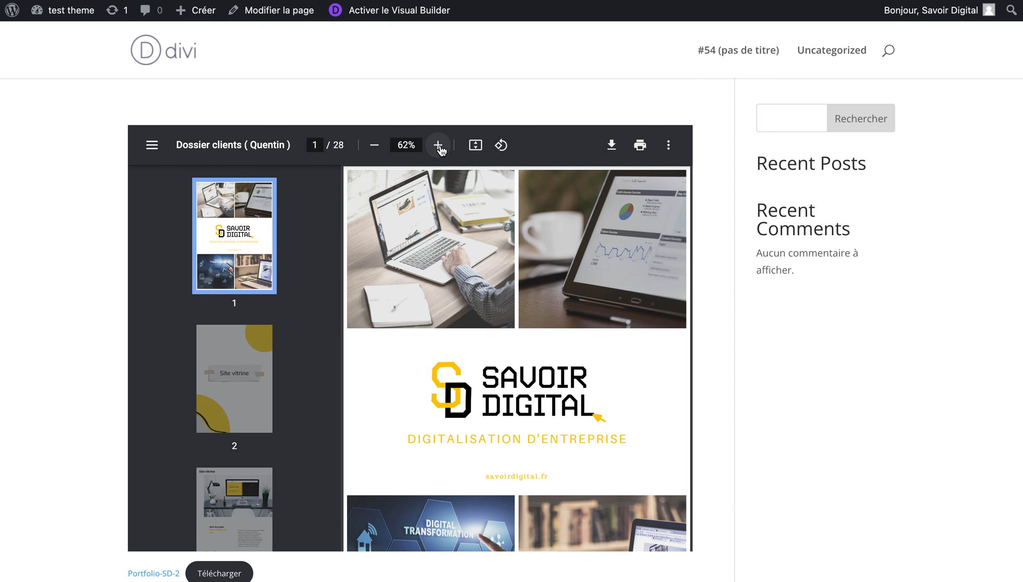
Try the PDF viewer's zoom out and zoom in, and fit the document to the page and back to the width.
click(374, 147)
click(438, 146)
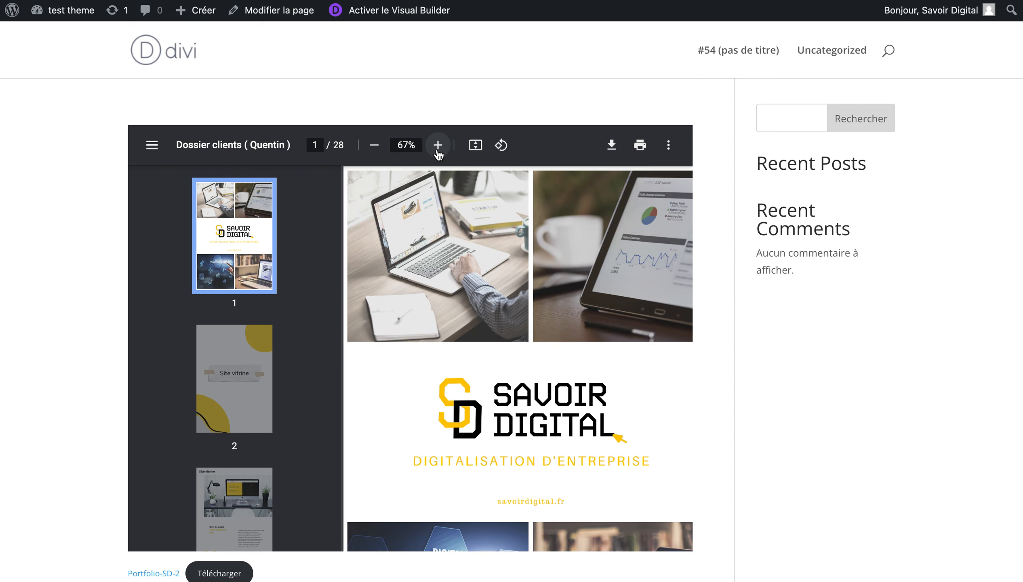
click(475, 150)
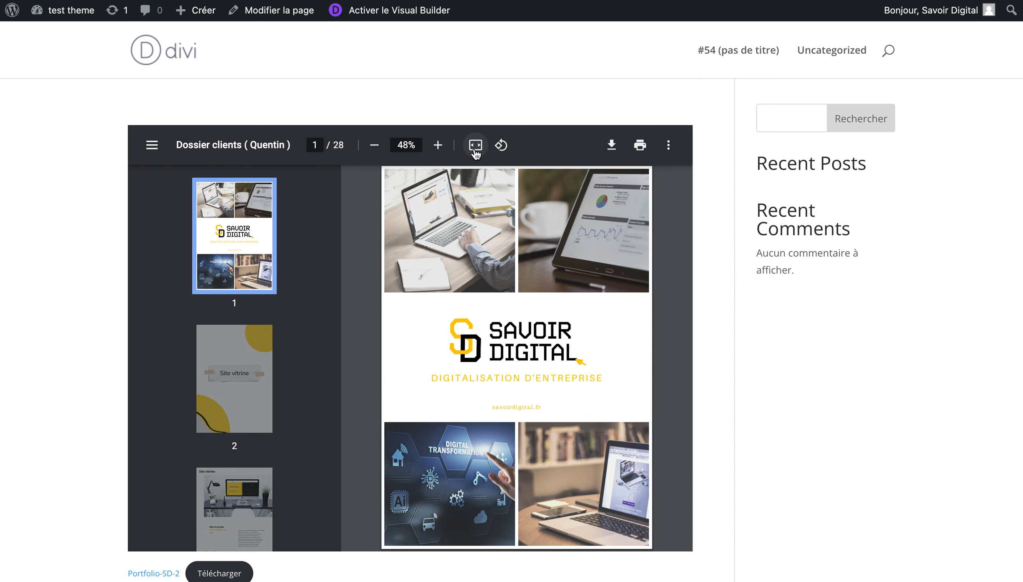
click(475, 153)
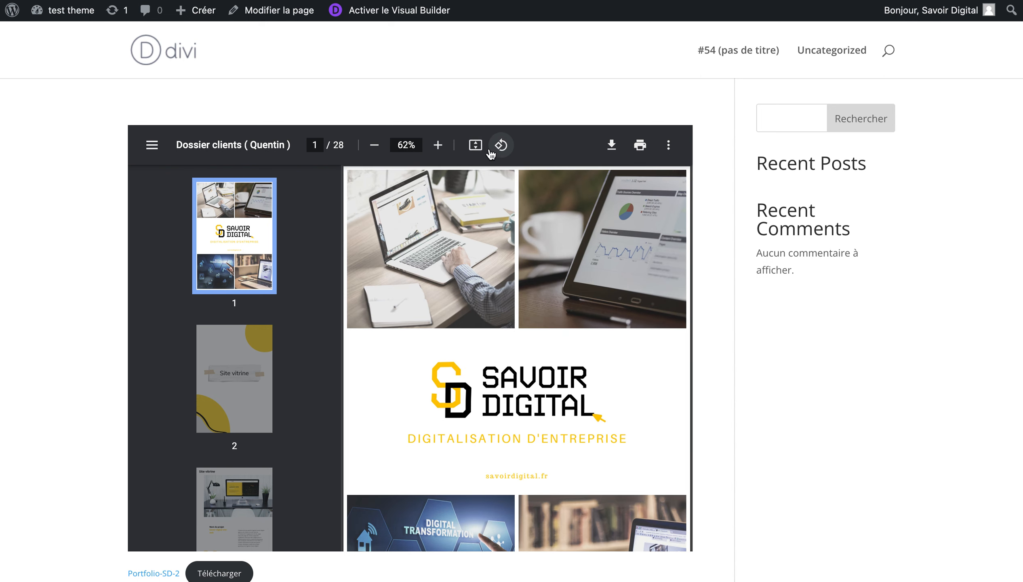
Rotate the PDF in the viewer through two full turns, ending with the pages upright.
click(506, 151)
click(507, 153)
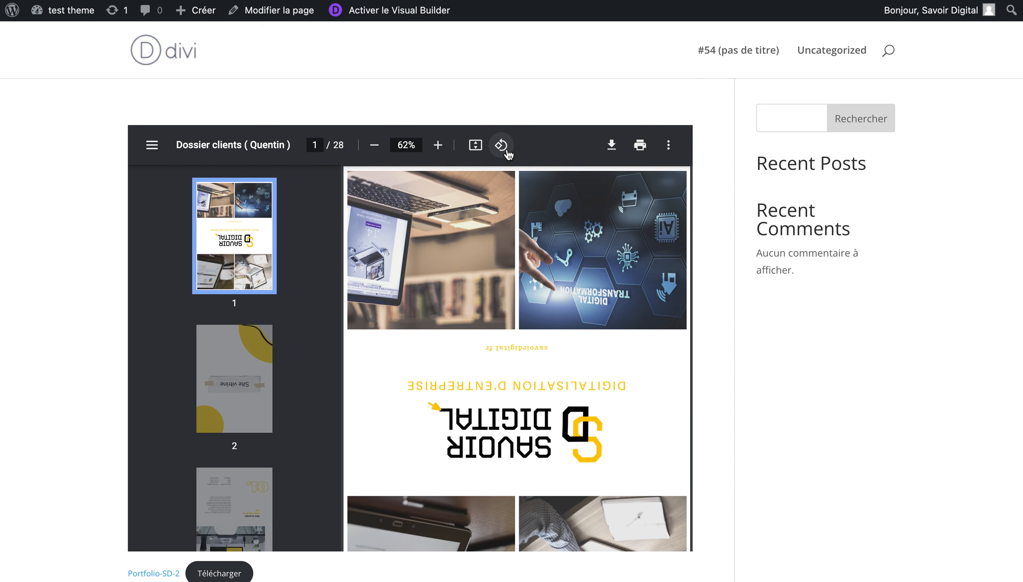
click(506, 152)
click(507, 153)
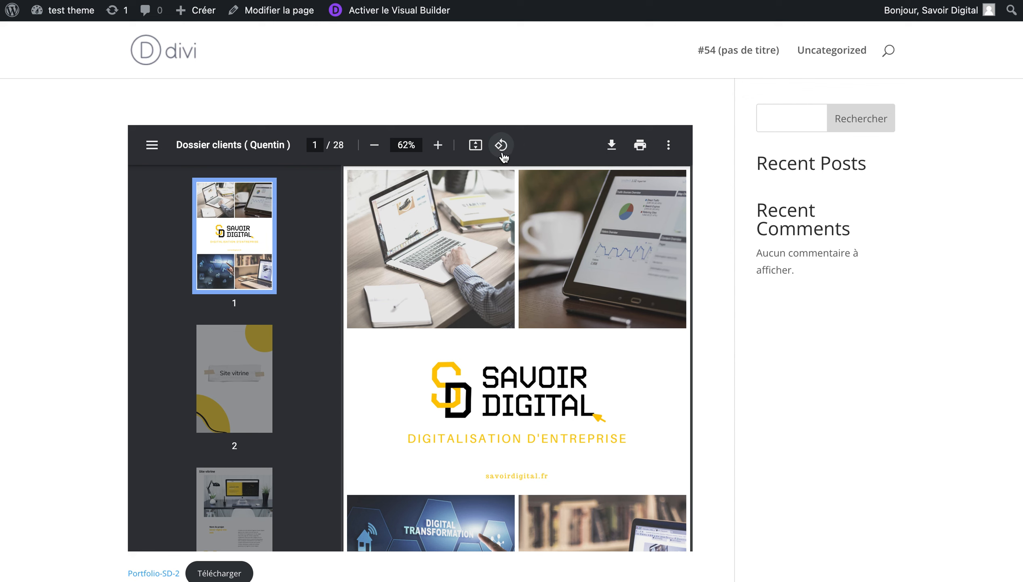
click(502, 154)
click(502, 154)
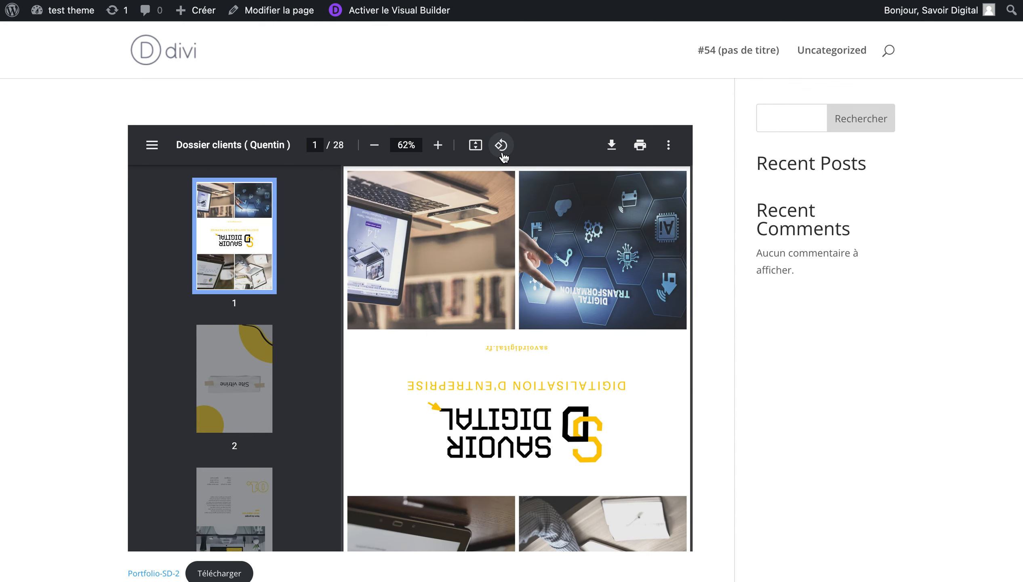
click(502, 154)
click(502, 154)
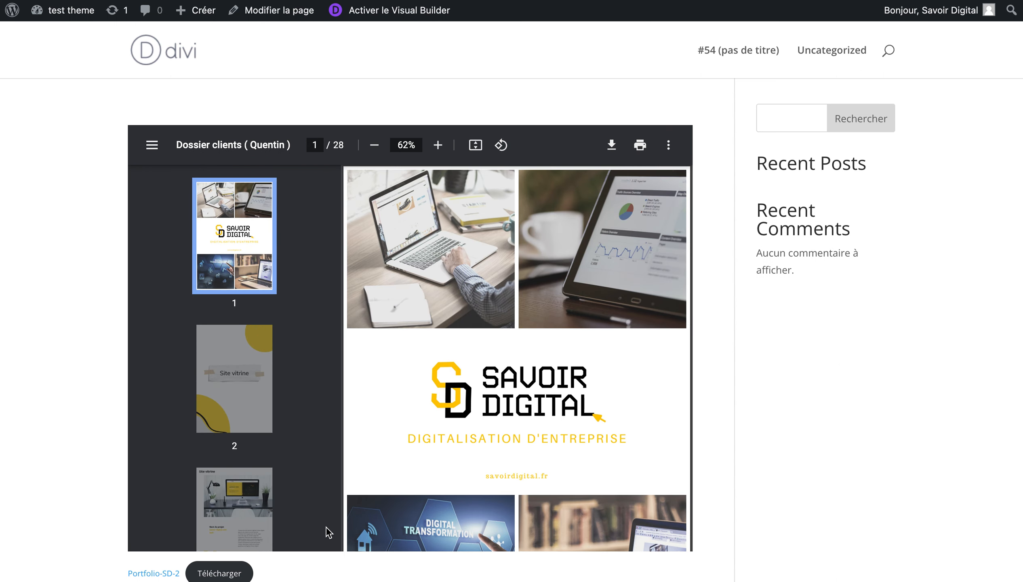
Examine the download button below the PDF on the site page and return to the article editor.
scroll(310, 574, down, 3)
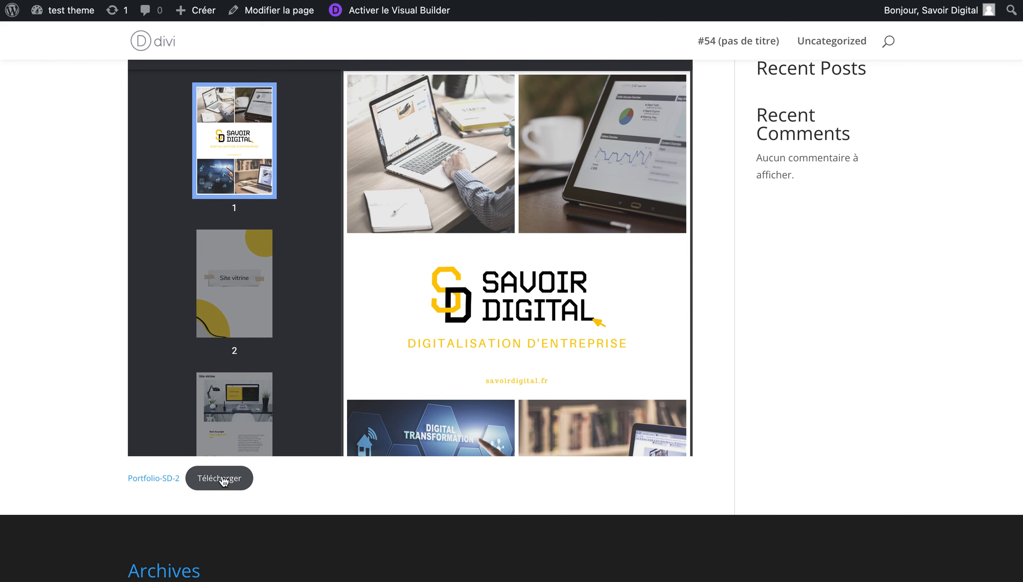
scroll(376, 522, up, 3)
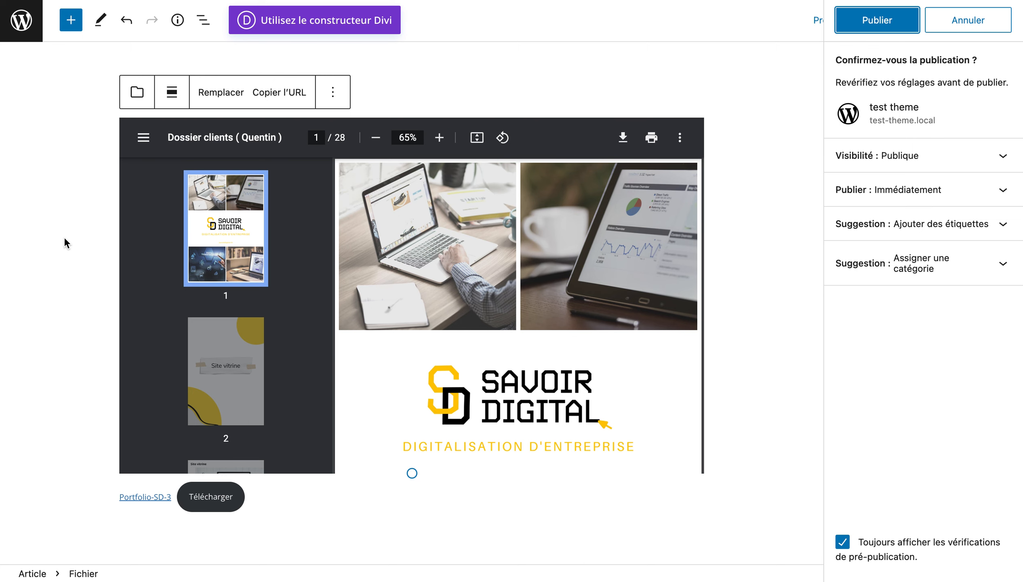
scroll(501, 383, down, 3)
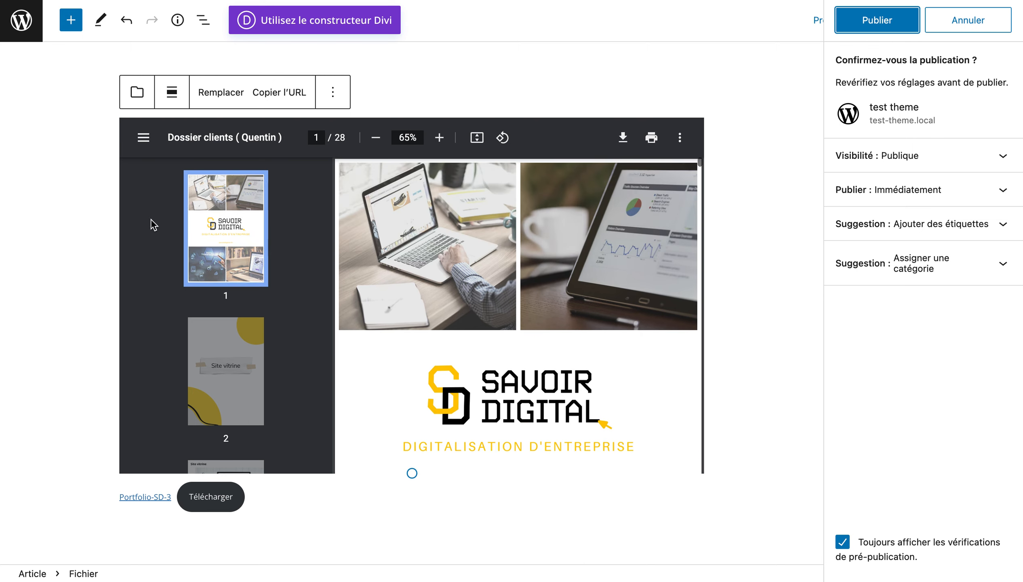